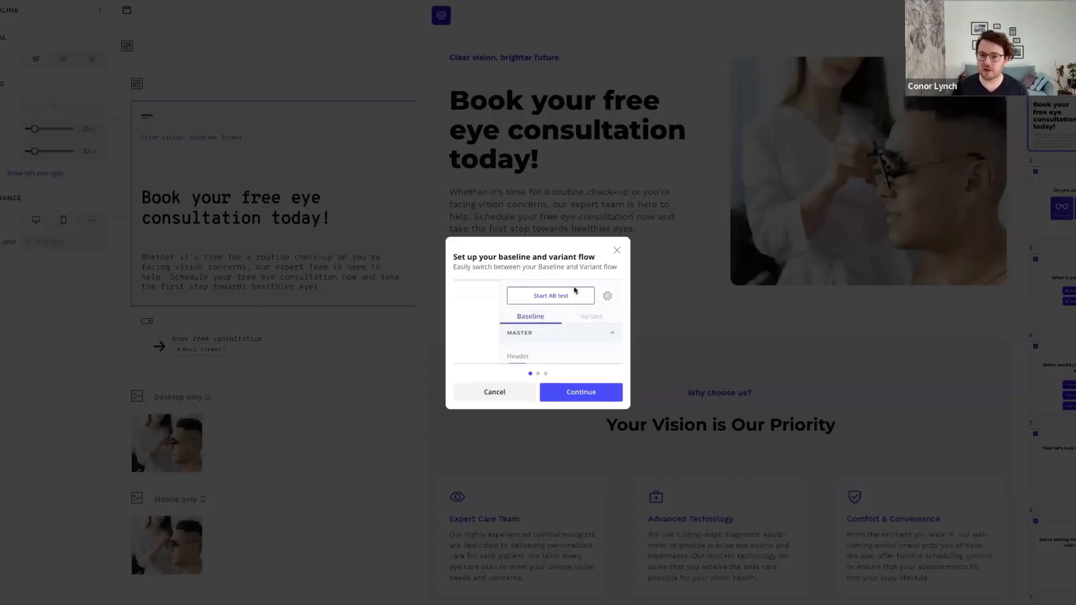
Go through the A/B test introduction to its end and create the variant flow
{"action": "left_click", "coordinate": [576, 395]}
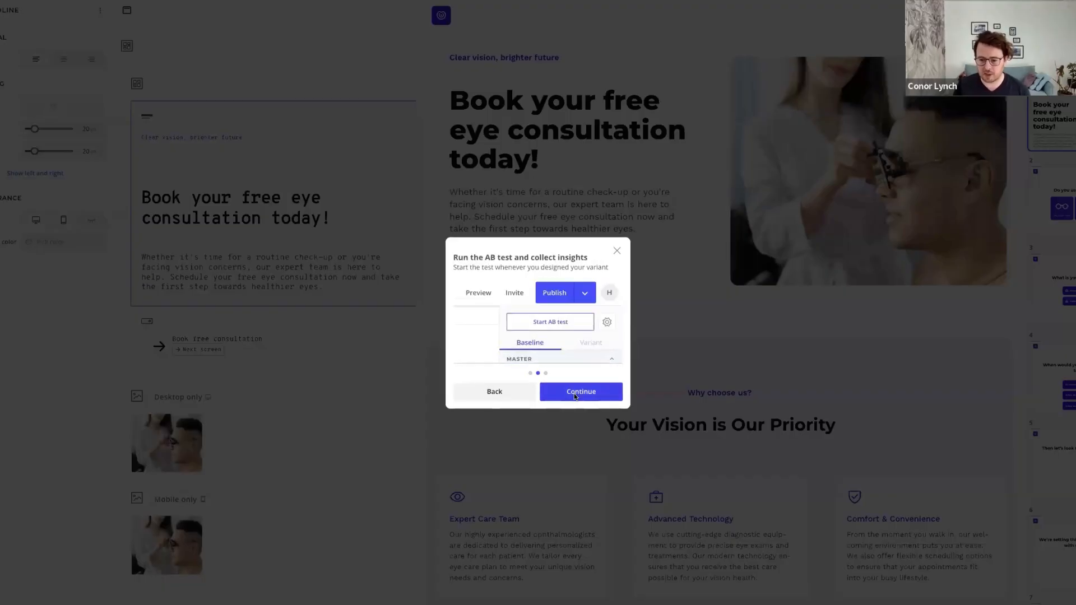
{"action": "left_click", "coordinate": [575, 396]}
{"action": "left_click", "coordinate": [574, 395]}
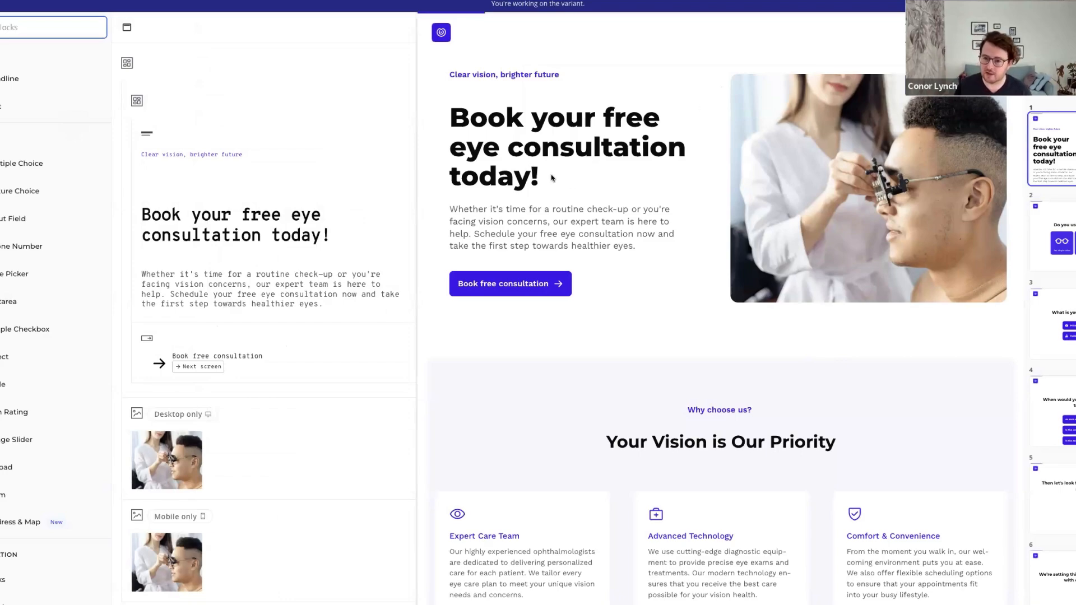
Insert "See clearly! " before "Book your free eye consultation today!" in the variant's start screen headline
{"action": "left_click", "coordinate": [469, 112]}
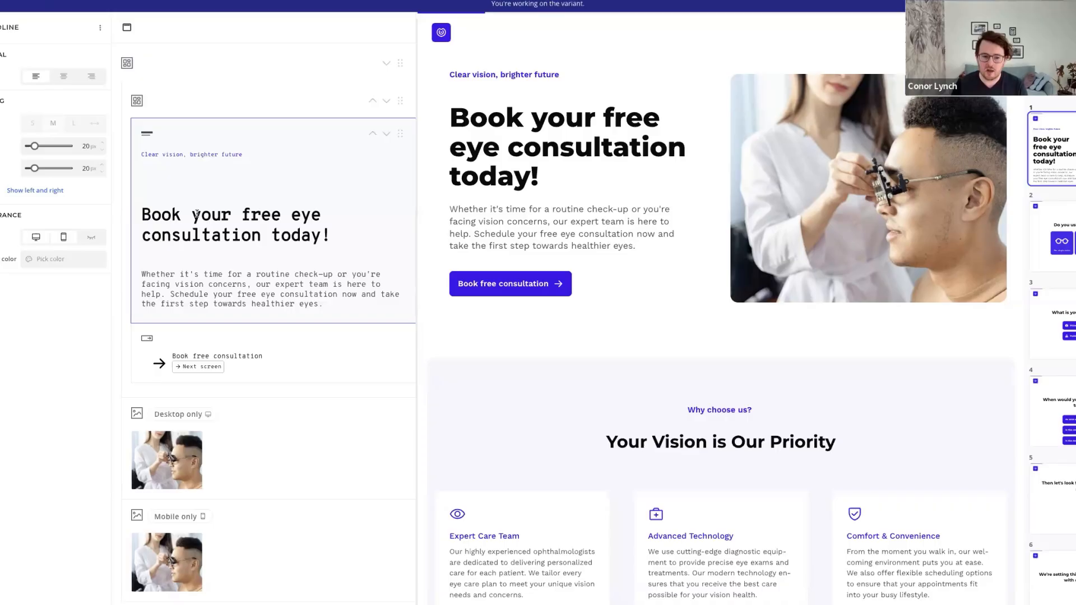
{"action": "left_click", "coordinate": [143, 215]}
{"action": "type", "text": "See s"}
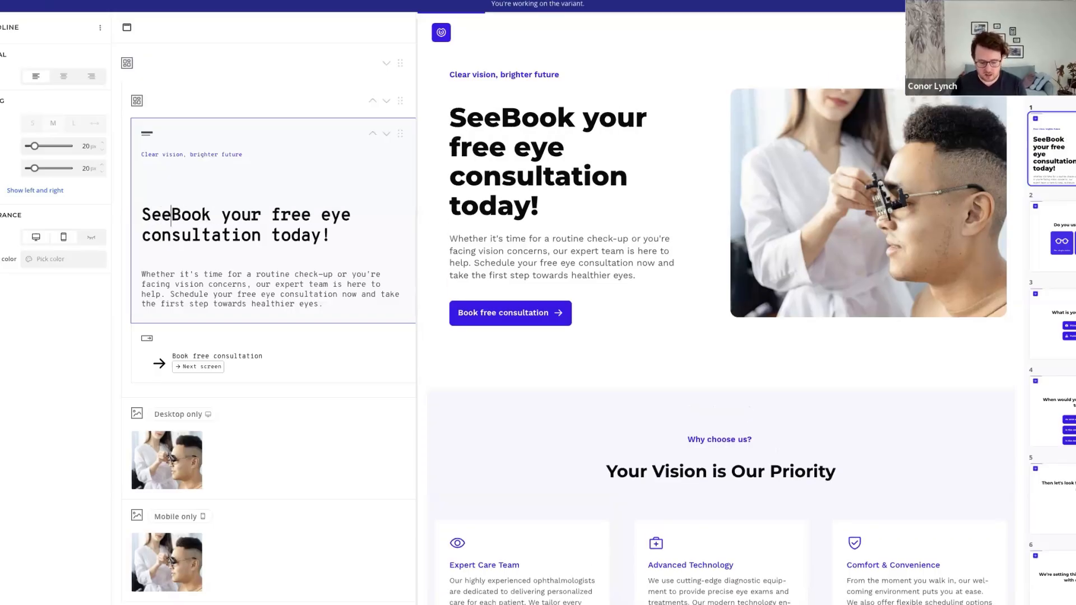
{"action": "key", "text": "BackSpace"}
{"action": "type", "text": "clearly!"}
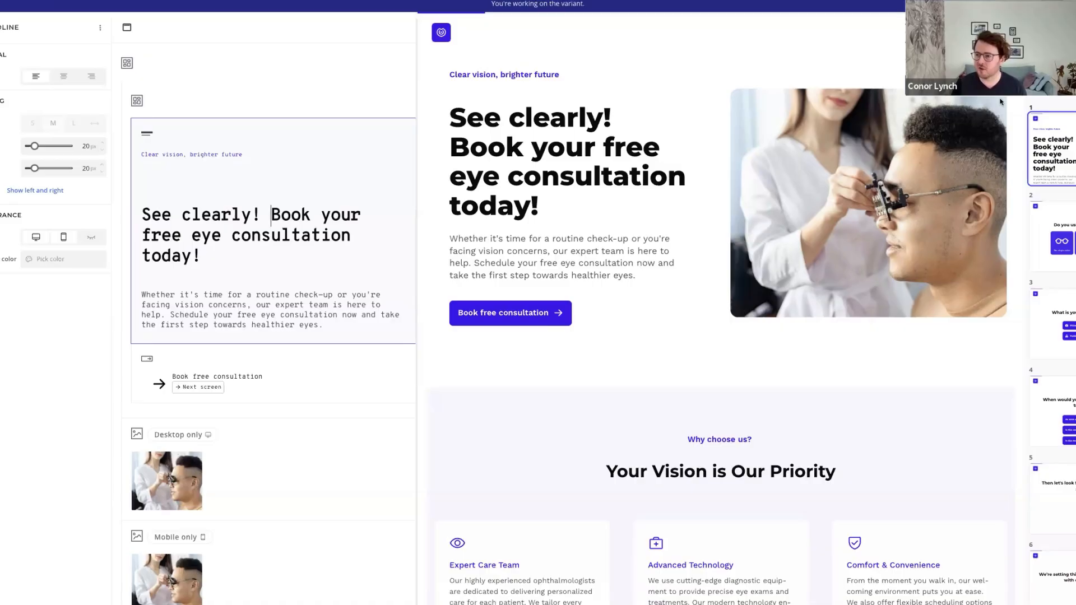
Launch the A/B test with traffic split 50% to the baseline and 50% to the variant
{"action": "left_click", "coordinate": [987, 3]}
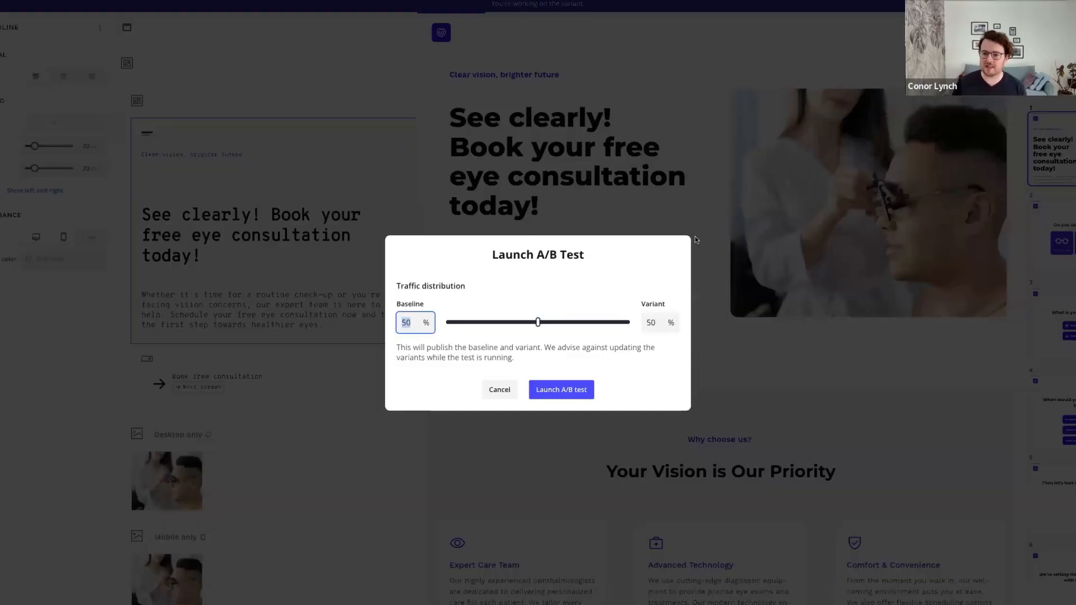
{"action": "left_click", "coordinate": [612, 278]}
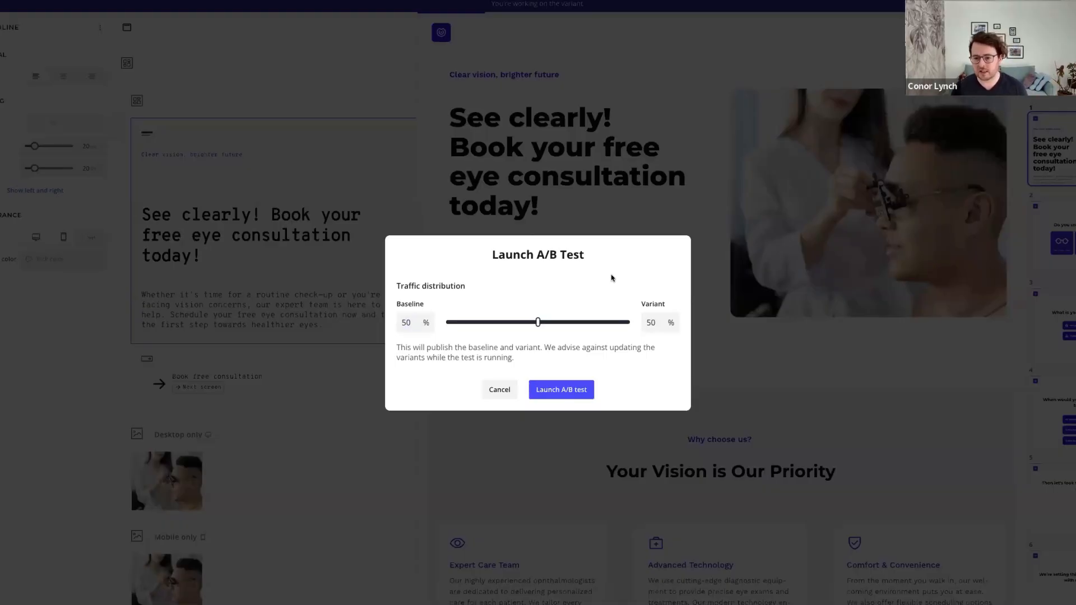
{"action": "left_click", "coordinate": [554, 392]}
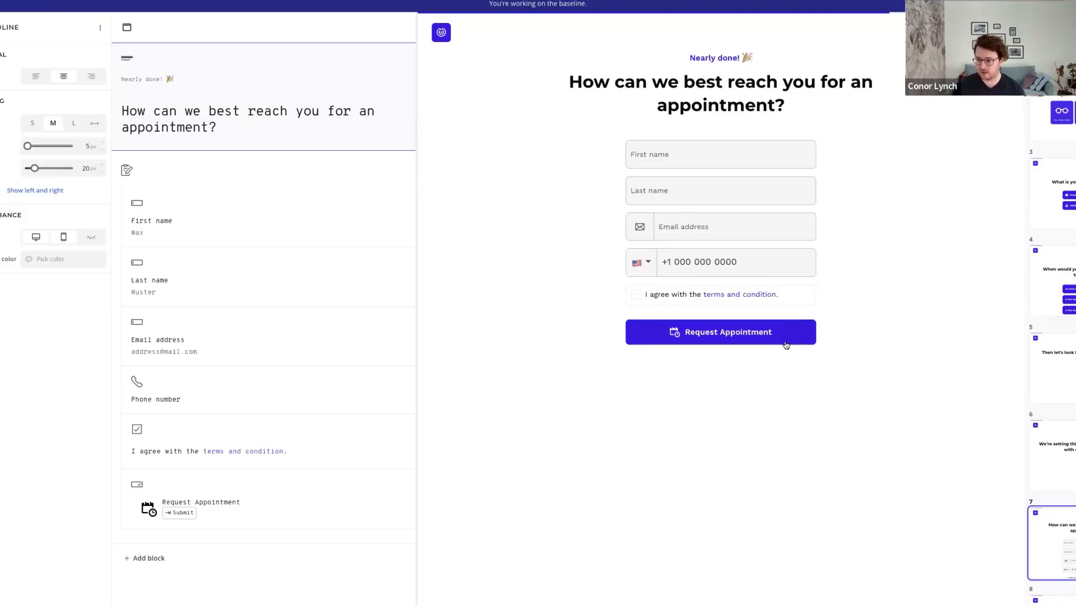
Switch from the baseline to the variant flow and open its seventh screen, which asks for the visitor's name
{"action": "scroll", "coordinate": [1053, 336], "scroll_direction": "up", "scroll_amount": 2}
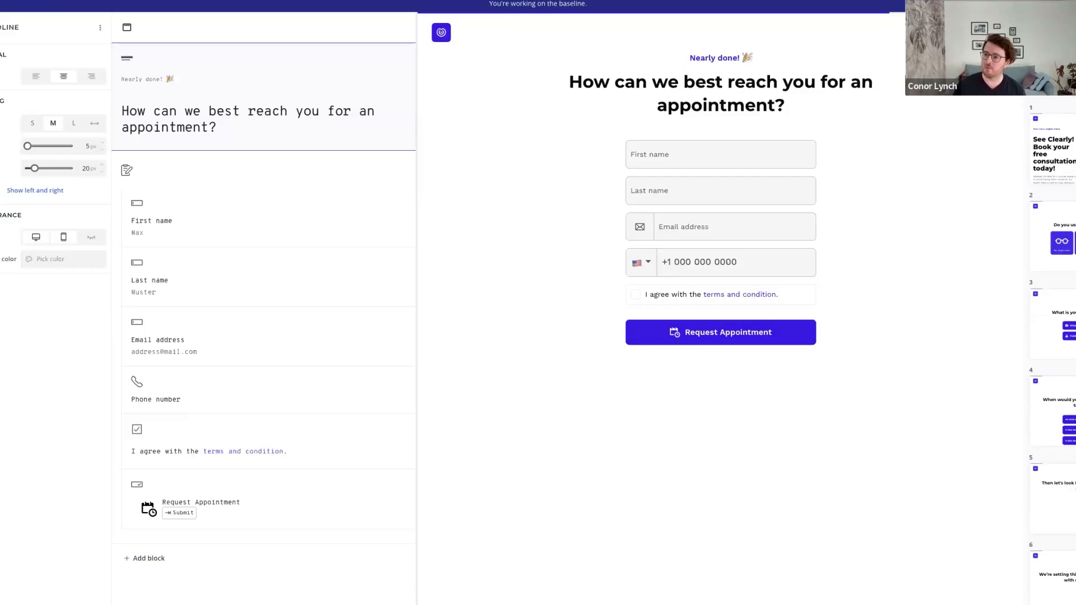
{"action": "scroll", "coordinate": [1071, 278], "scroll_direction": "down", "scroll_amount": 4}
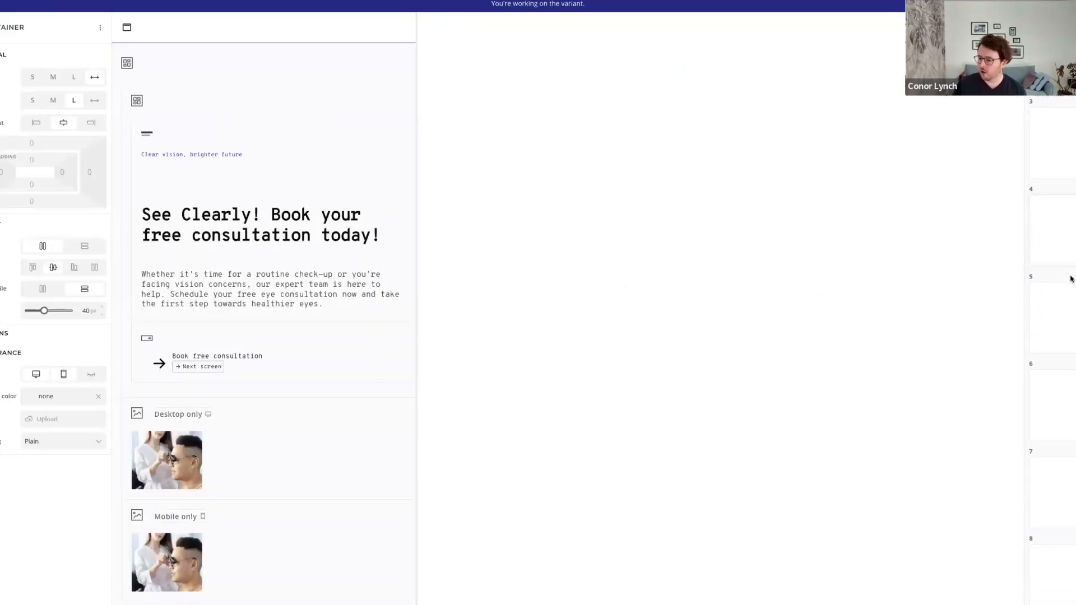
{"action": "left_click", "coordinate": [1057, 447]}
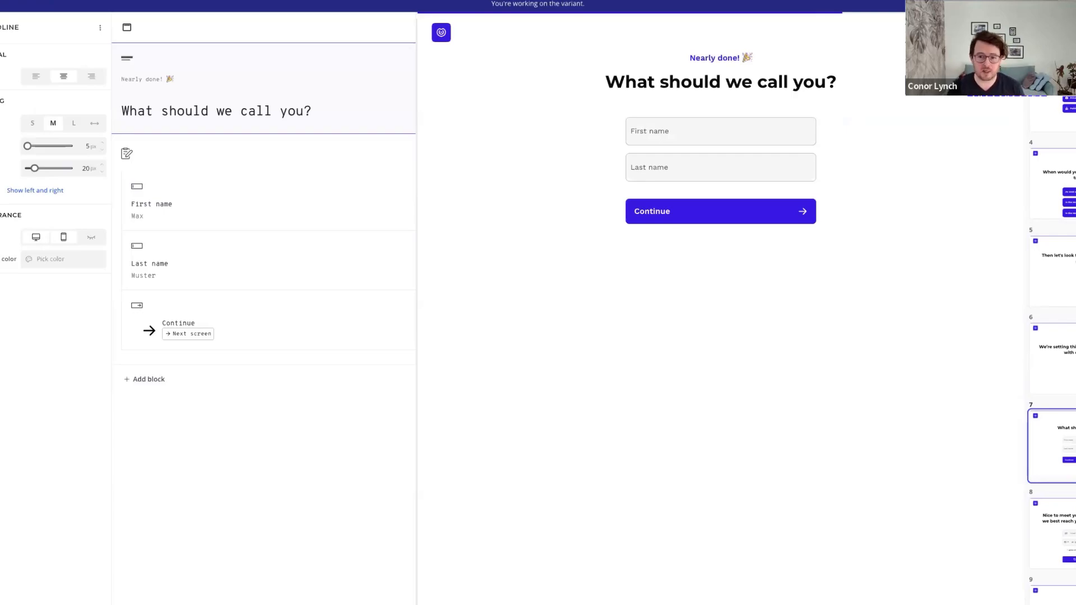
Fill in the first name and last name in the form preview and continue to the contact details screen
{"action": "left_click", "coordinate": [705, 130]}
{"action": "type", "text": "Conor"}
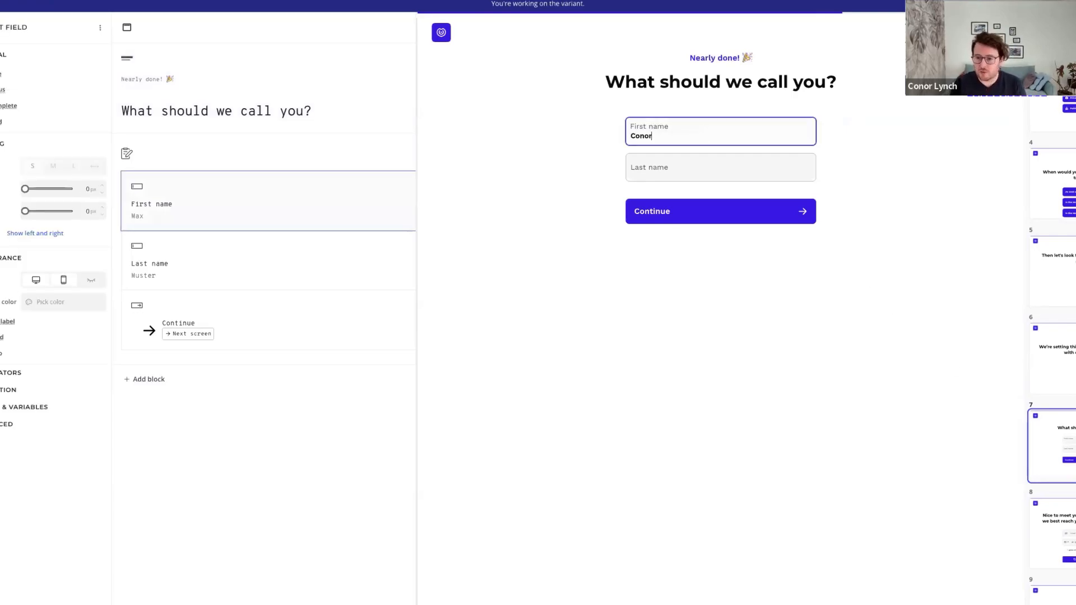
{"action": "key", "text": "Tab"}
{"action": "type", "text": "Lynch"}
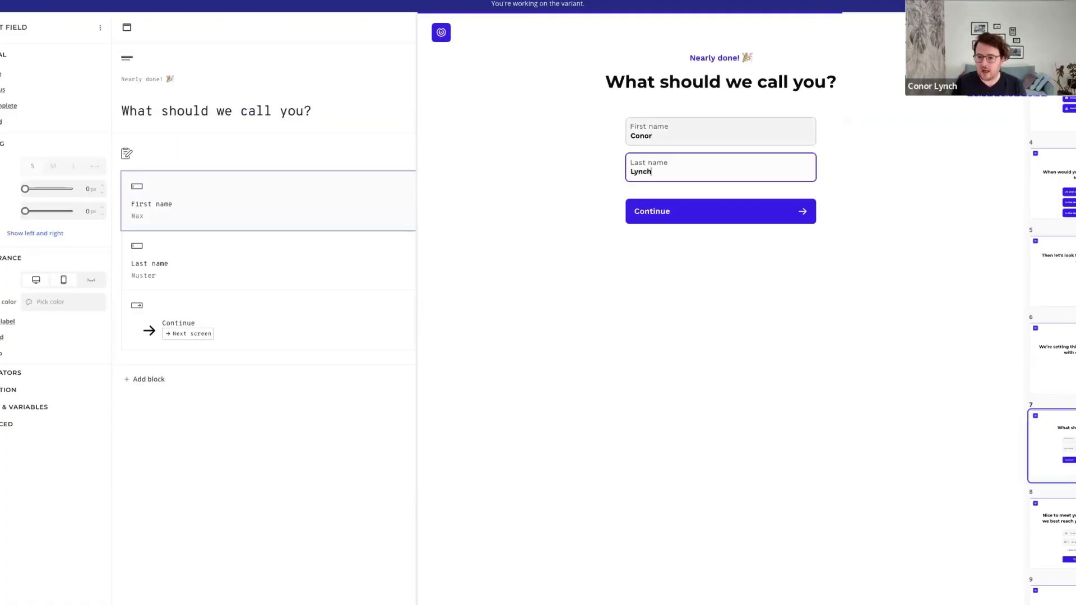
{"action": "key", "text": "Return"}
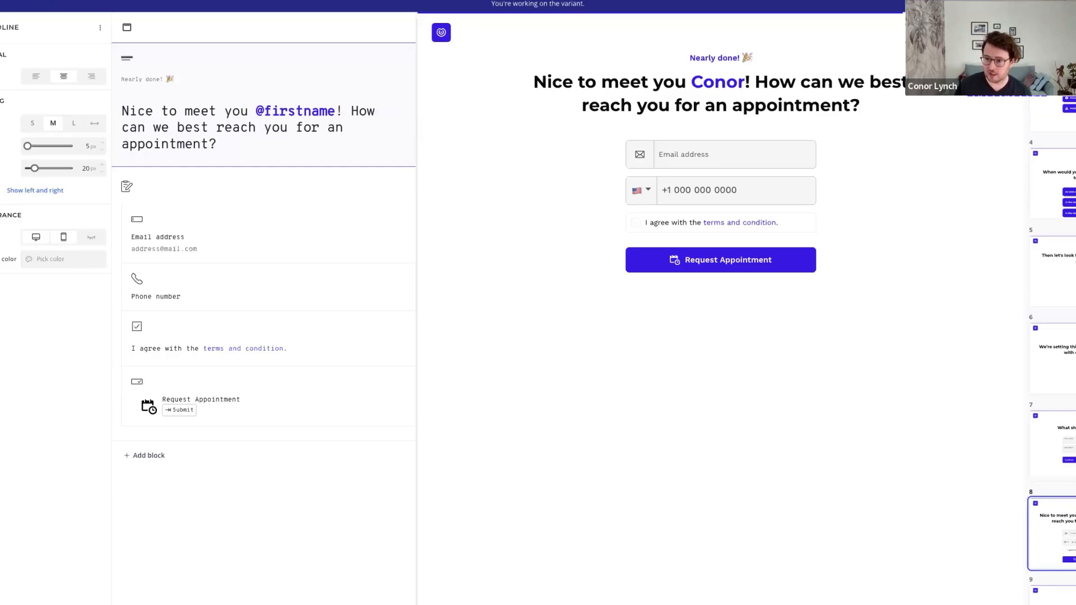
Launch the A/B test with traffic distributed 90% to the baseline and 10% to the variant
{"action": "scroll", "coordinate": [1052, 350], "scroll_direction": "up", "scroll_amount": 4}
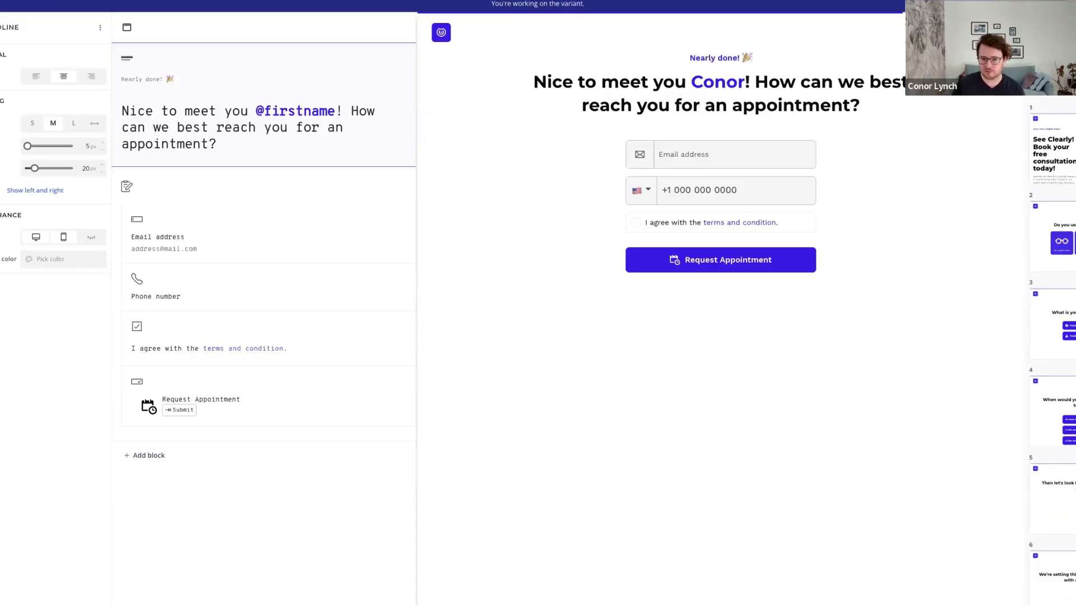
{"action": "left_click", "coordinate": [987, 5]}
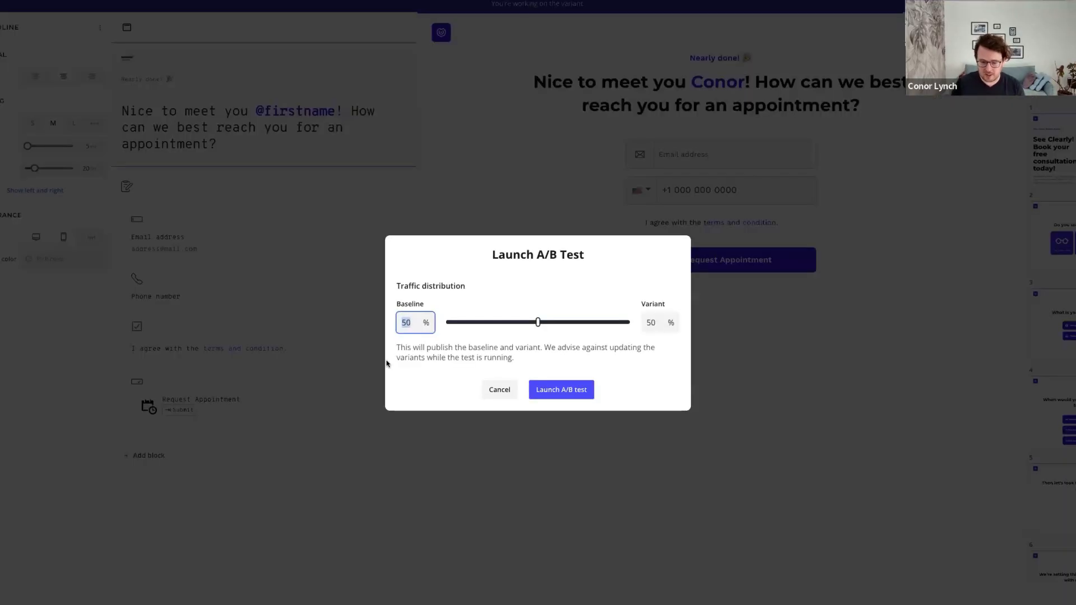
{"action": "type", "text": "90"}
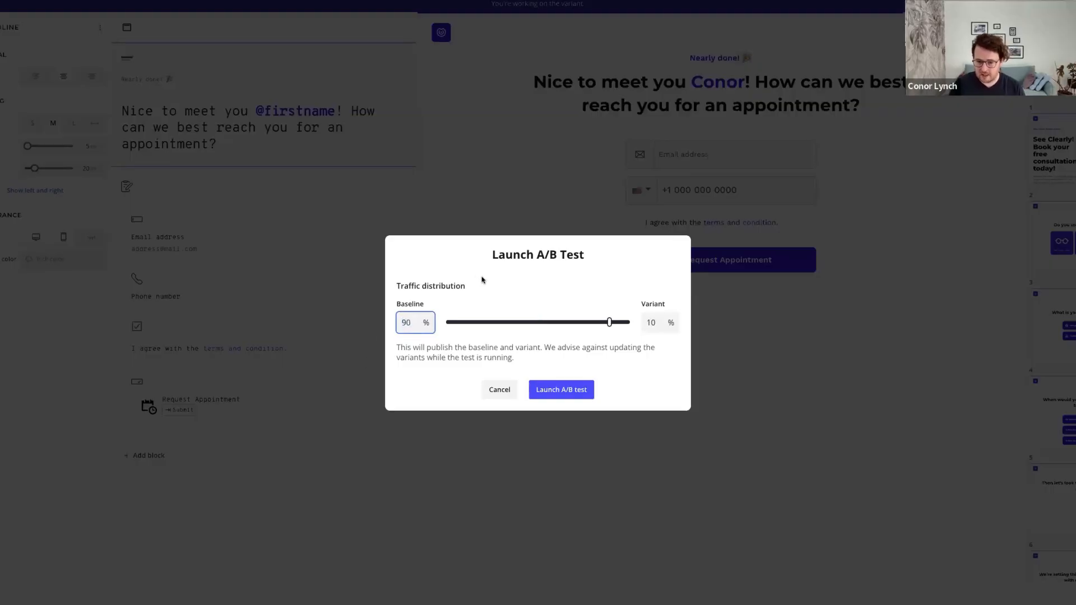
{"action": "left_click", "coordinate": [655, 323]}
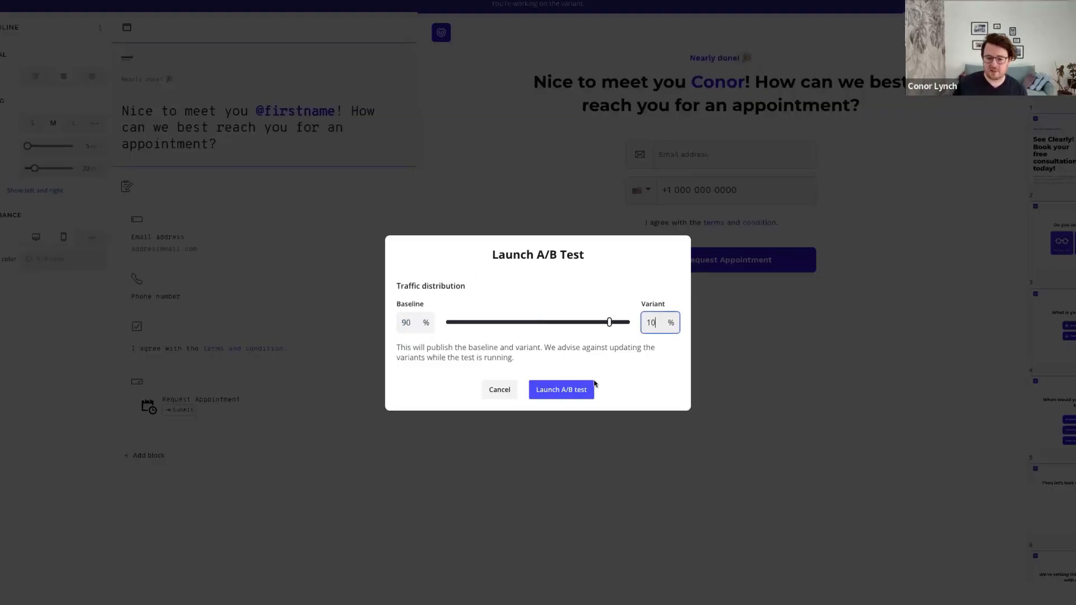
{"action": "left_click", "coordinate": [563, 395]}
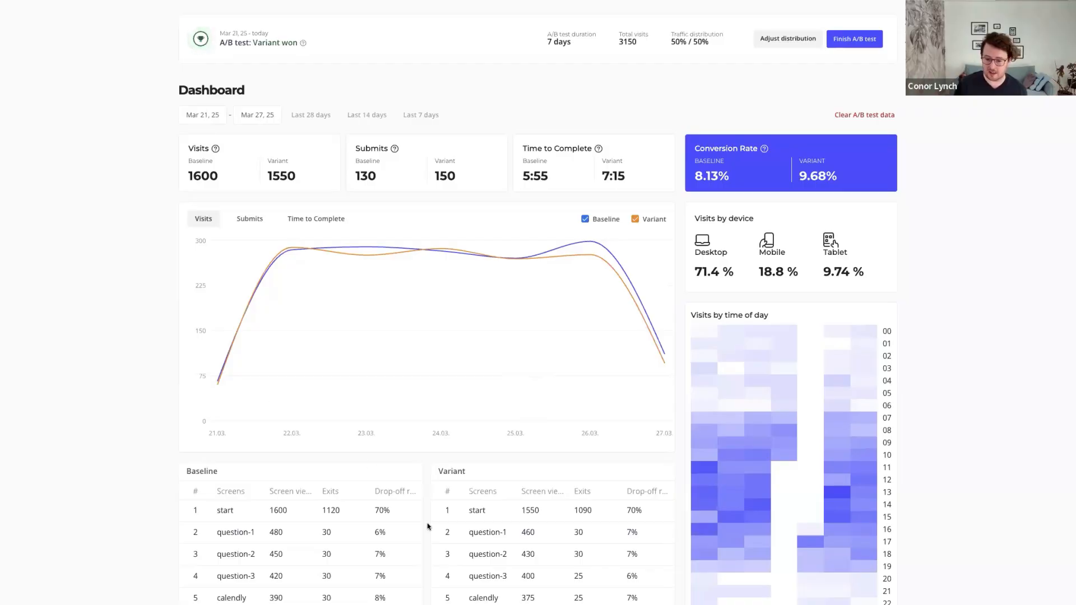
Examine the A/B test dashboard and the result details comparing visits, submits, conversion rate and probability to be best for both flows
{"action": "scroll", "coordinate": [428, 527], "scroll_direction": "down", "scroll_amount": 1}
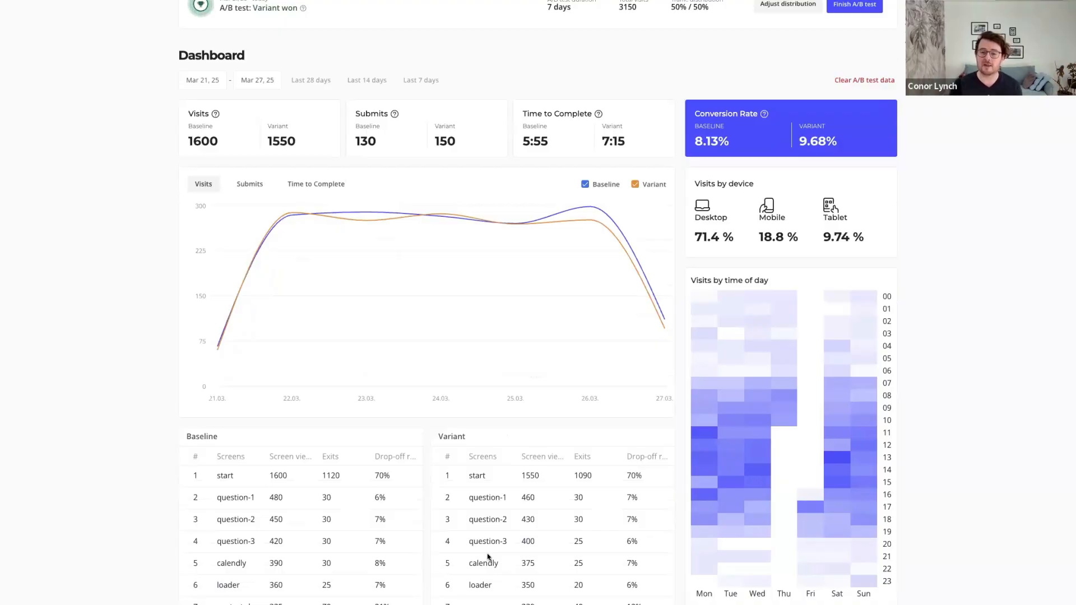
{"action": "scroll", "coordinate": [488, 556], "scroll_direction": "up", "scroll_amount": 1}
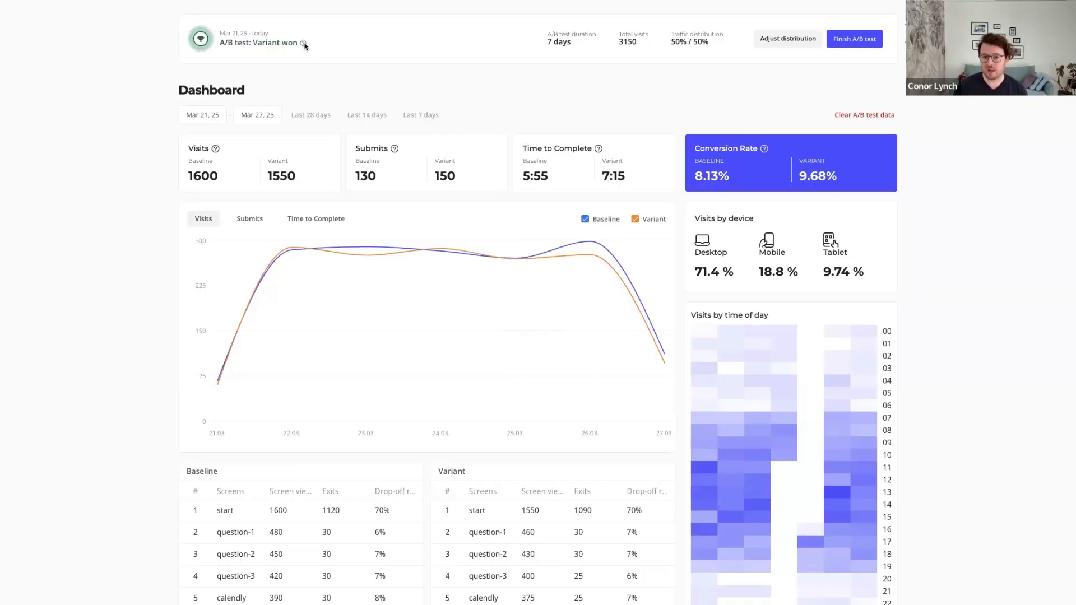
{"action": "mouse_move", "coordinate": [305, 45]}
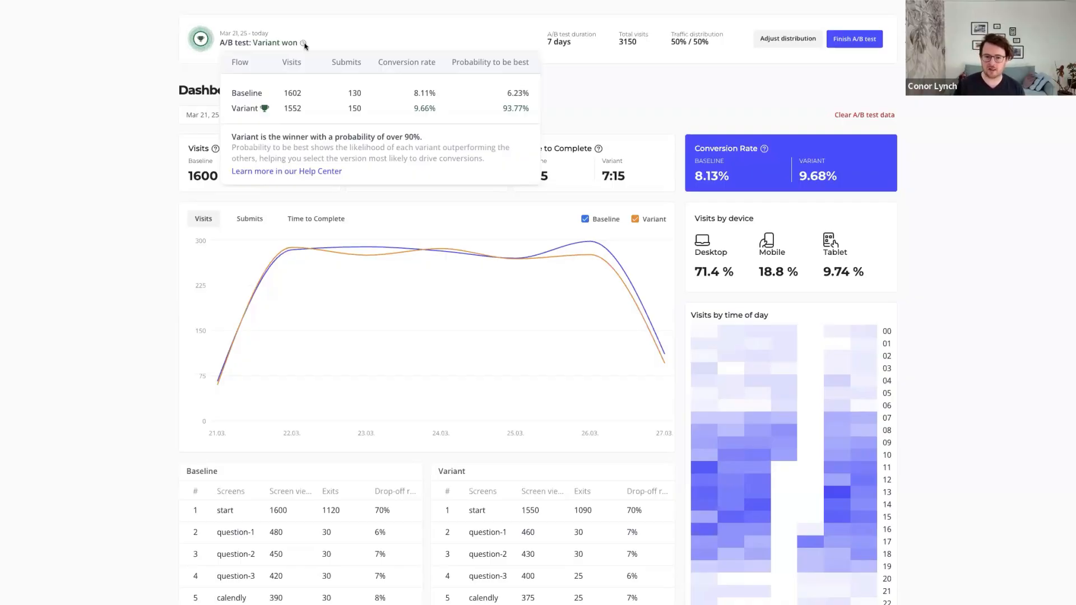
{"action": "double_click", "coordinate": [290, 109]}
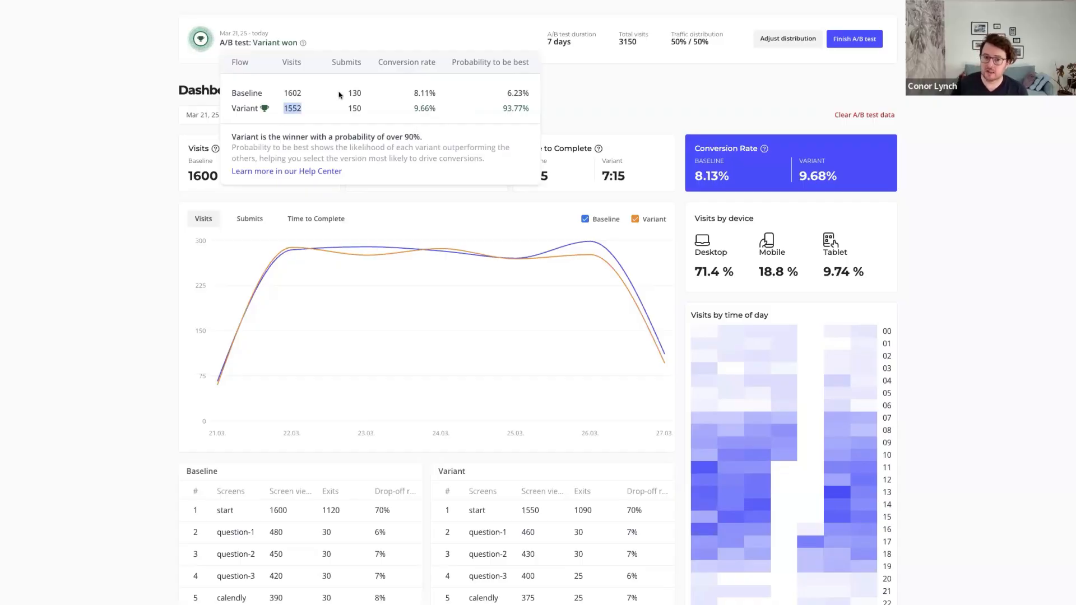
{"action": "left_click", "coordinate": [393, 112]}
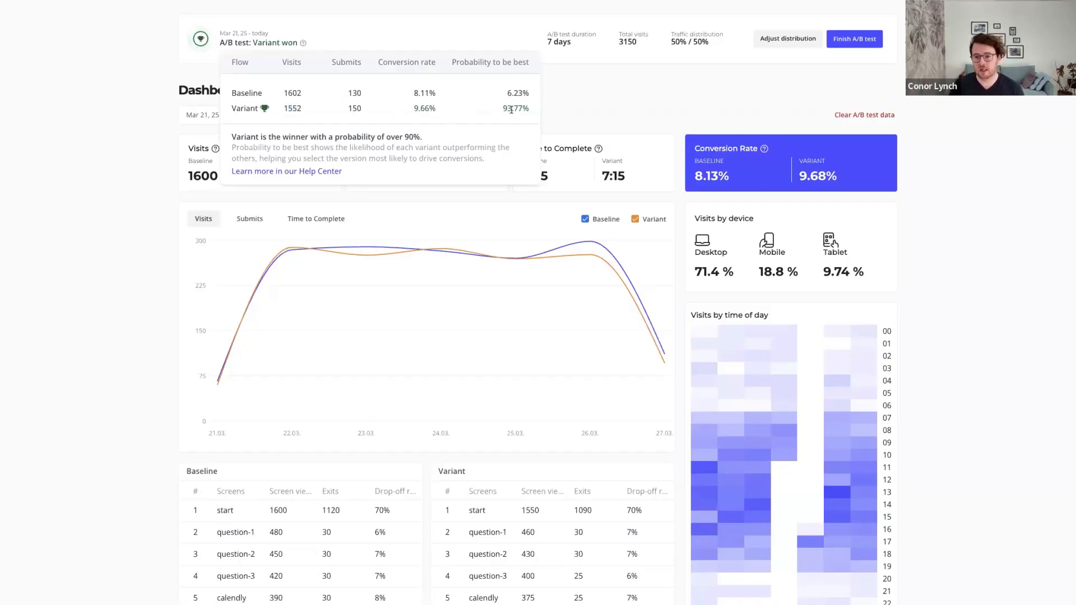
Finish the A/B test by making the variant the new baseline
{"action": "left_click", "coordinate": [850, 40]}
{"action": "left_click", "coordinate": [540, 355]}
{"action": "left_click", "coordinate": [577, 395]}
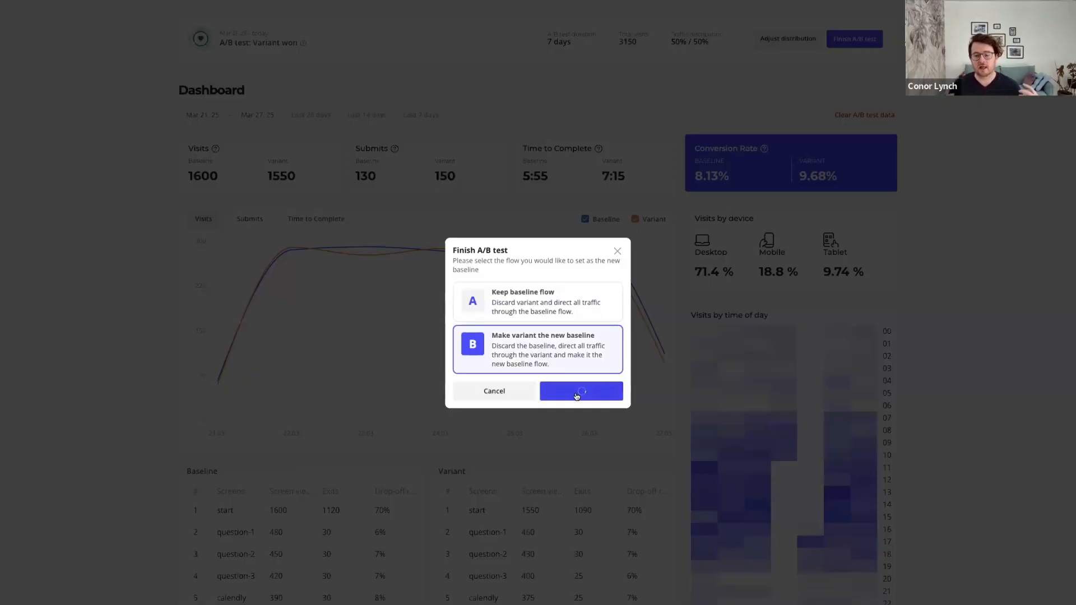